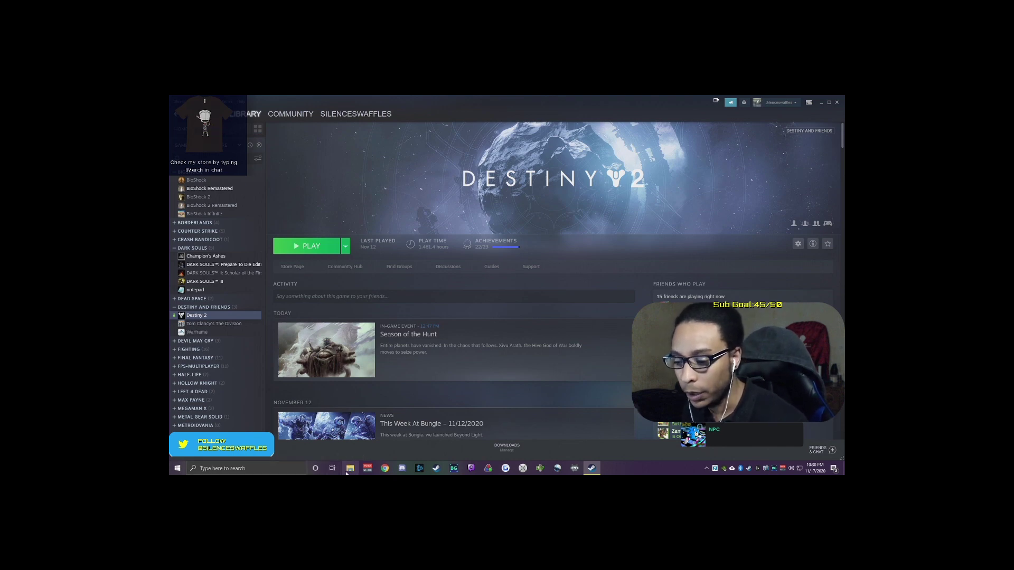
Step: Turn on 'Show hidden files, folders, and drives' in File Explorer's Folder Options and apply it
click(351, 469)
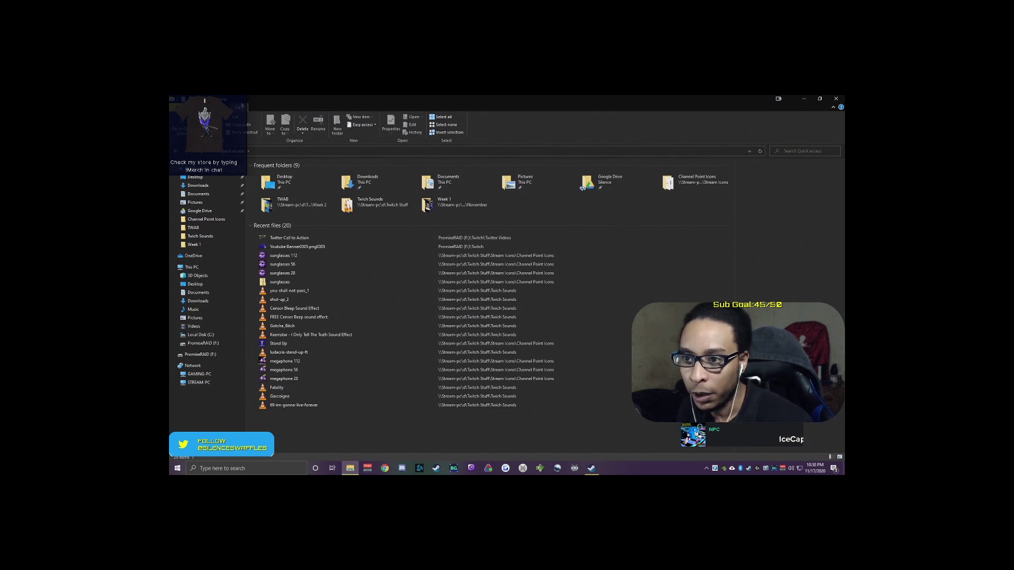
click(239, 108)
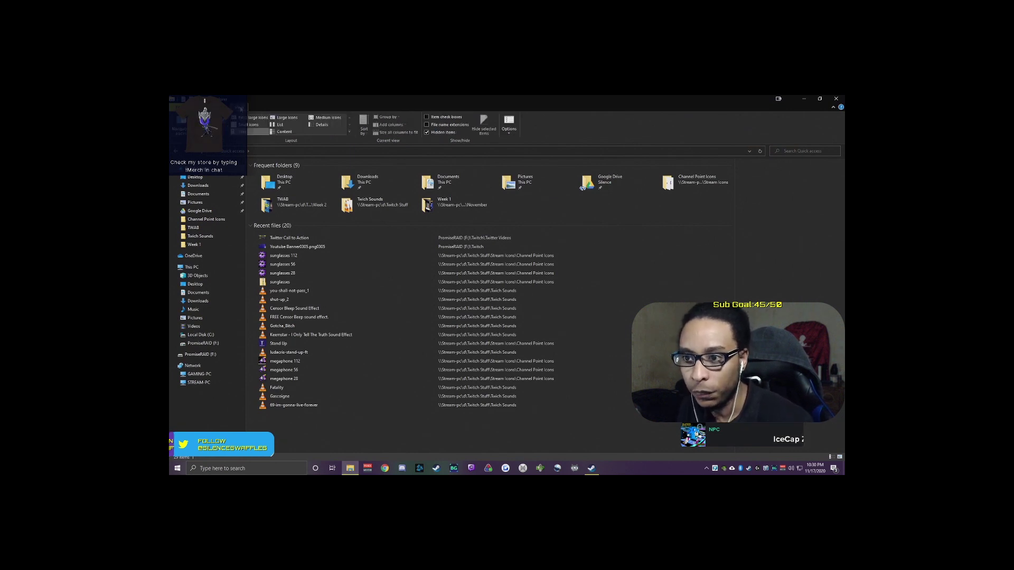
click(509, 124)
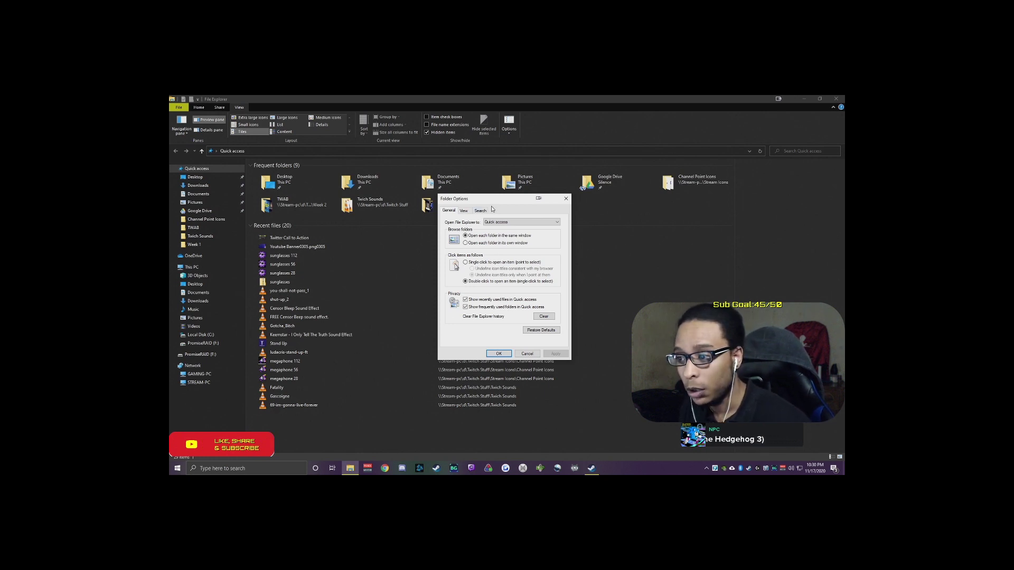
click(465, 210)
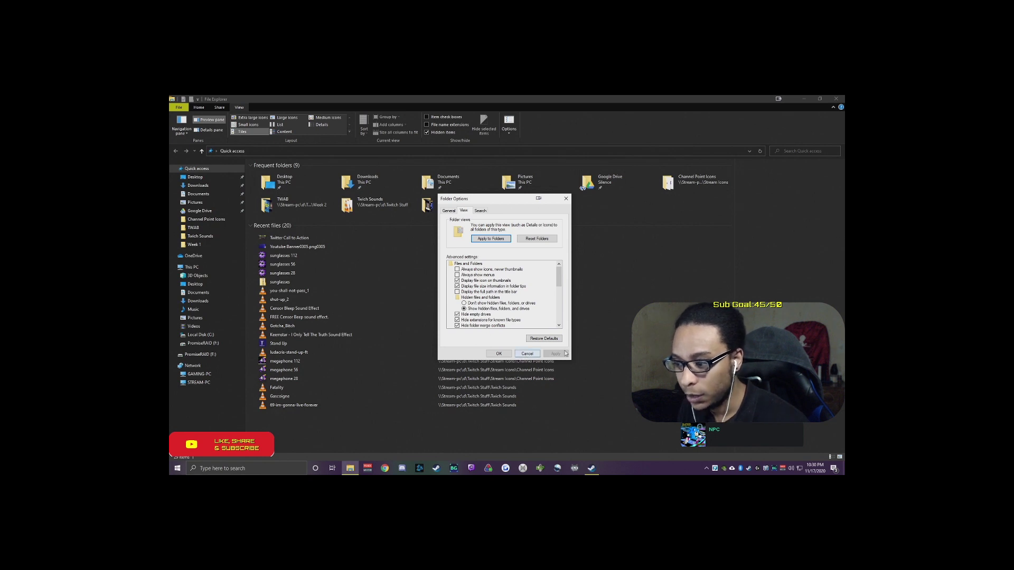
click(499, 354)
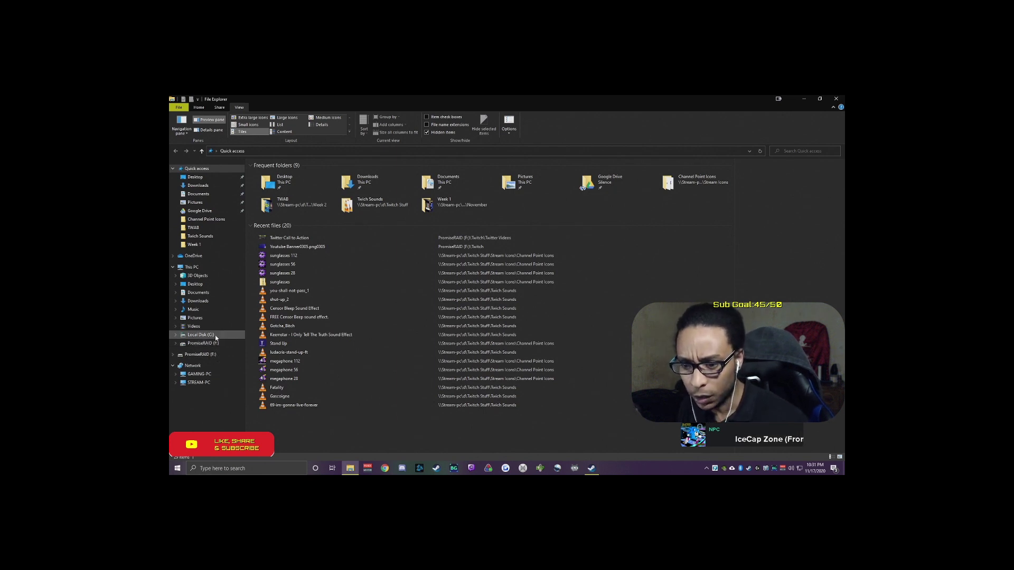
Step: Go from C: through Users, the profile folder and AppData\Roaming\Bungie\DestinyPC into prefs
click(214, 335)
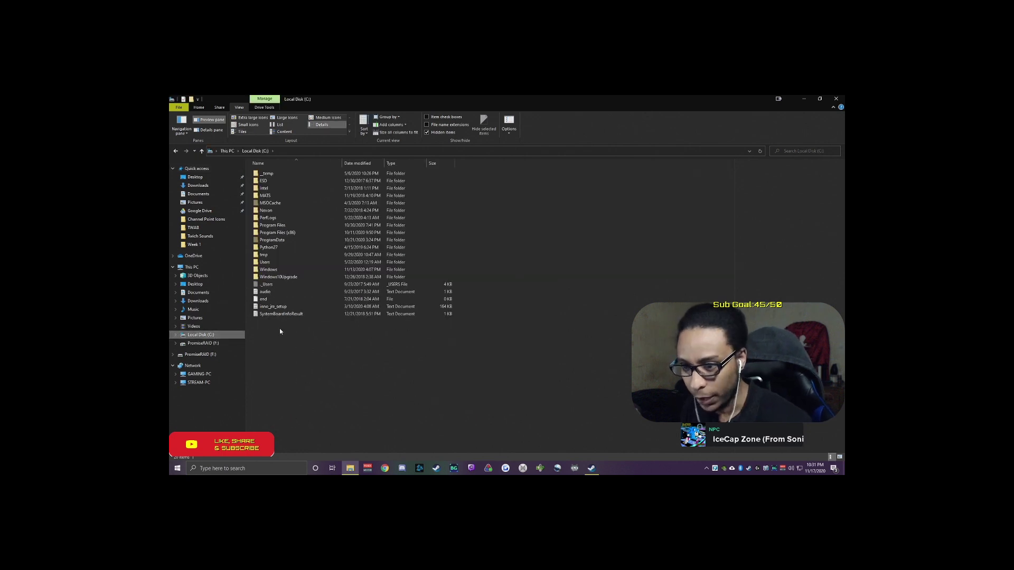
click(273, 264)
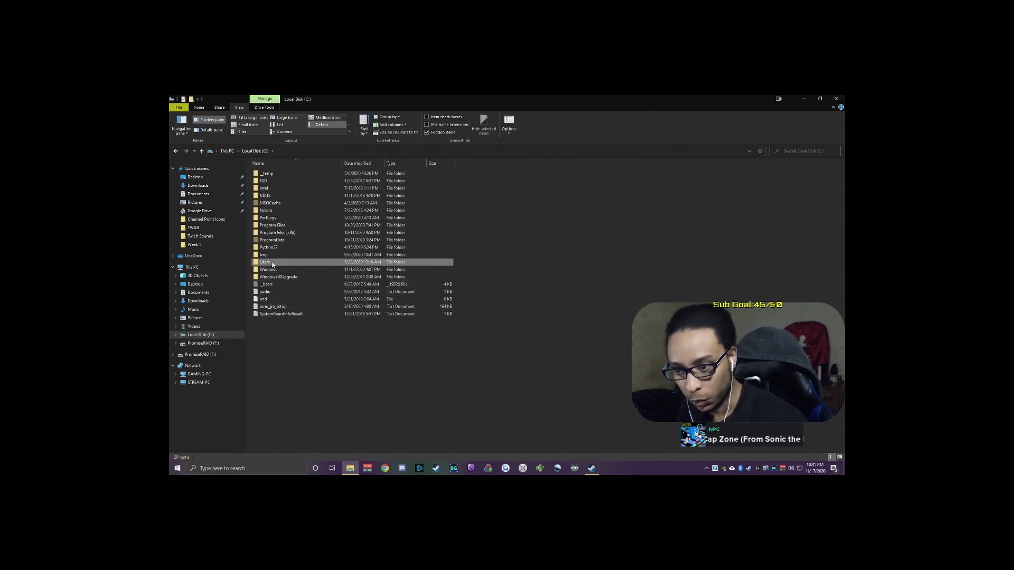
double_click(273, 264)
click(268, 189)
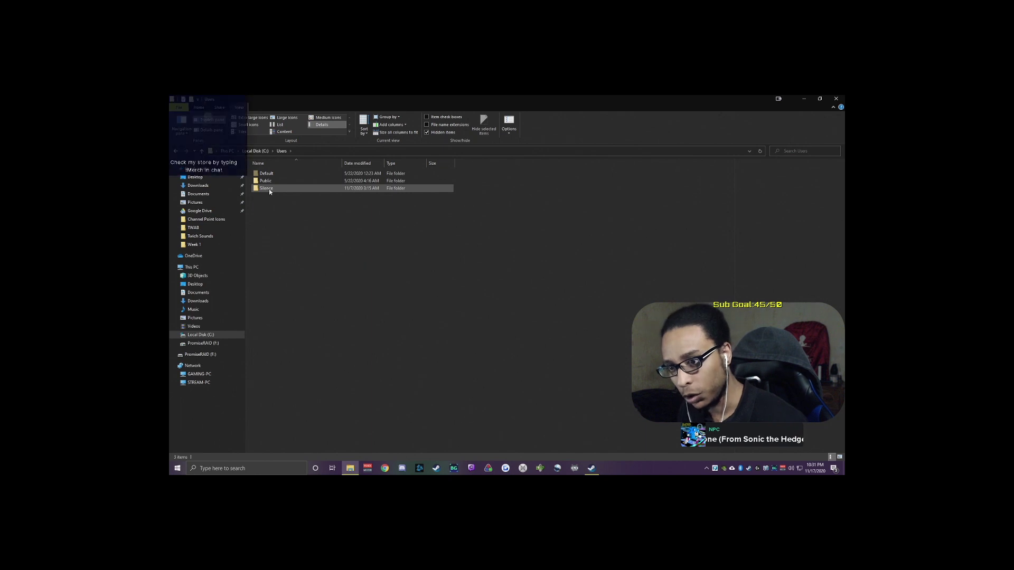
mouse_move(269, 192)
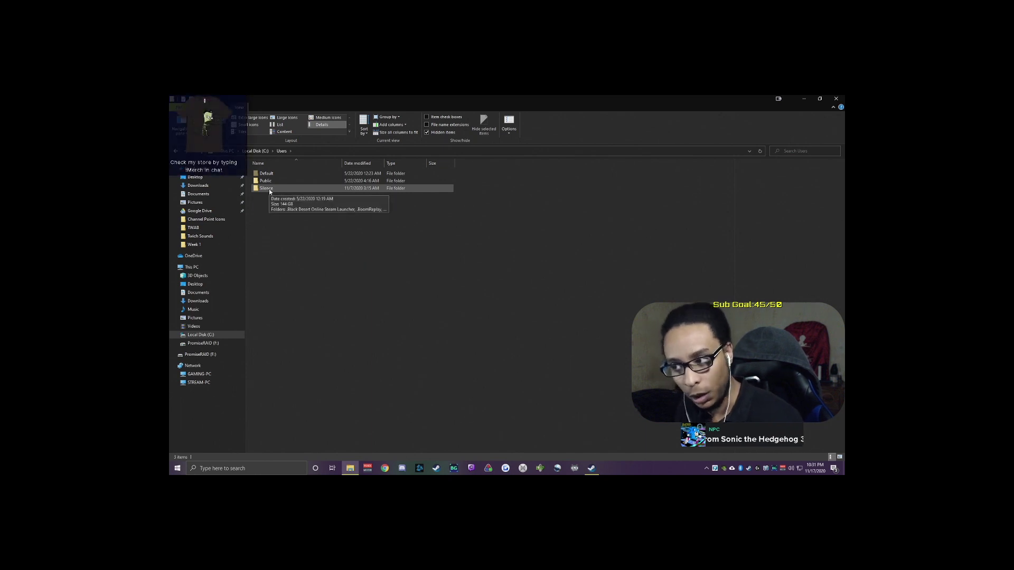
double_click(267, 188)
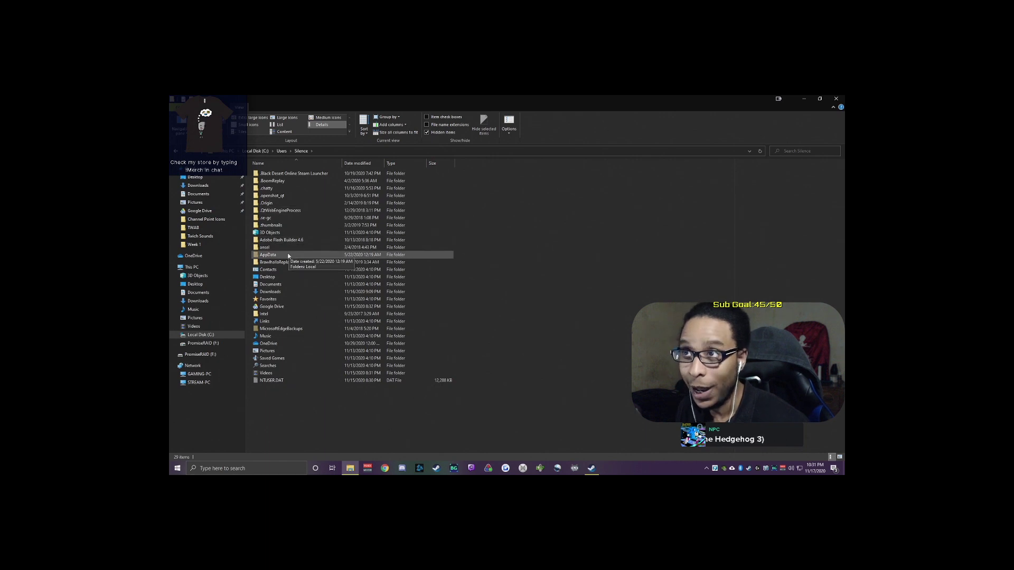
double_click(288, 256)
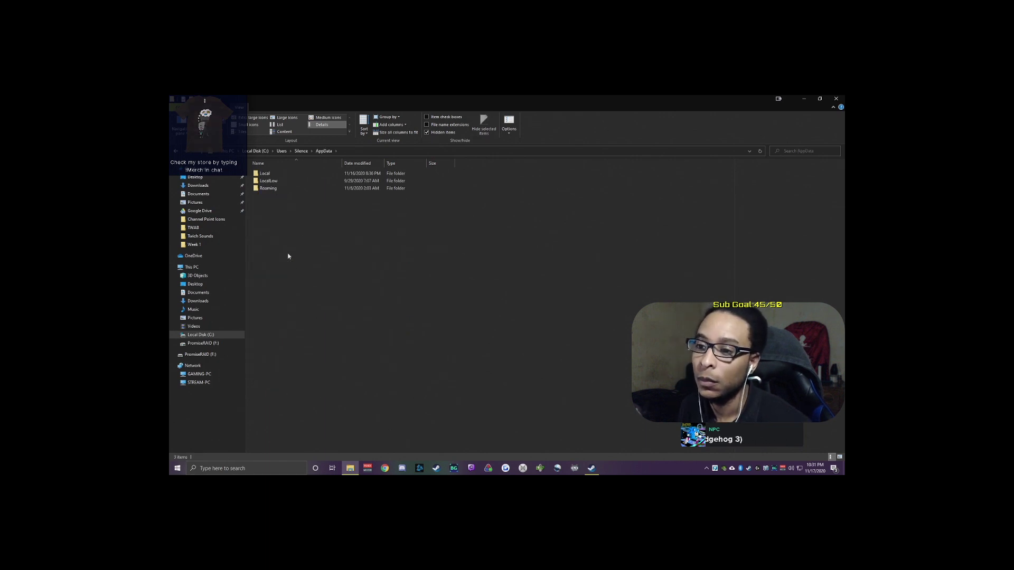
double_click(271, 189)
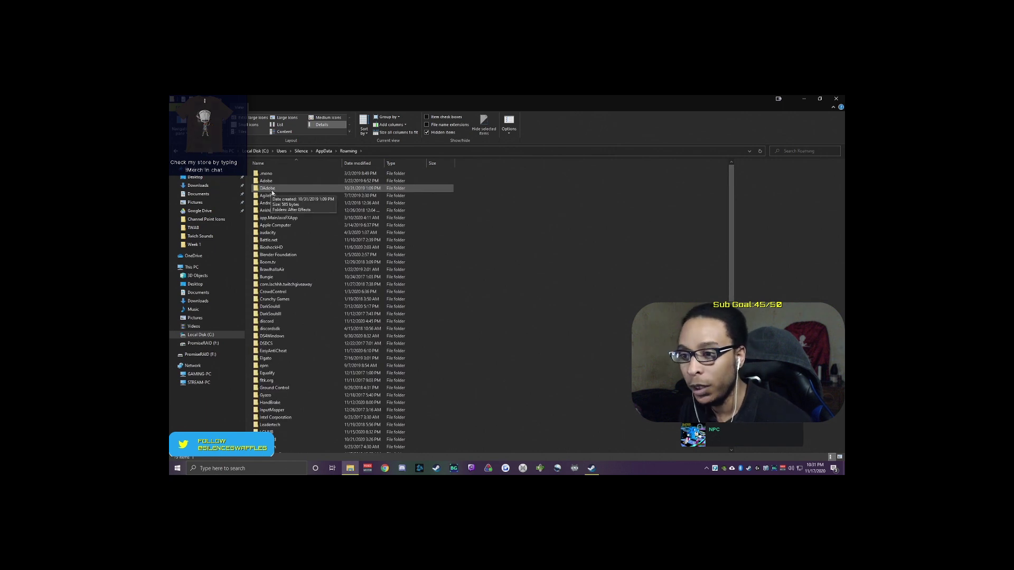
double_click(266, 277)
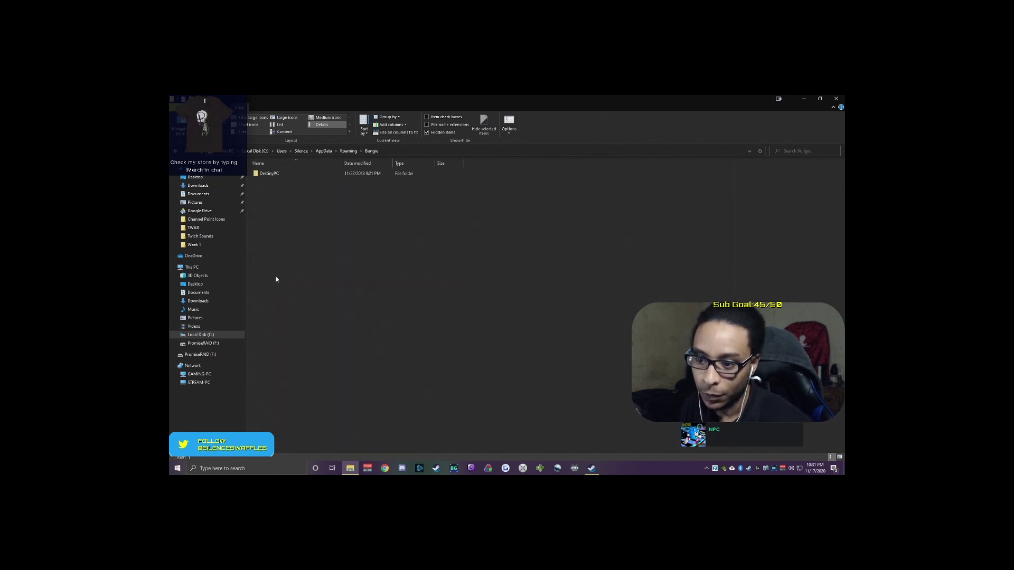
double_click(274, 173)
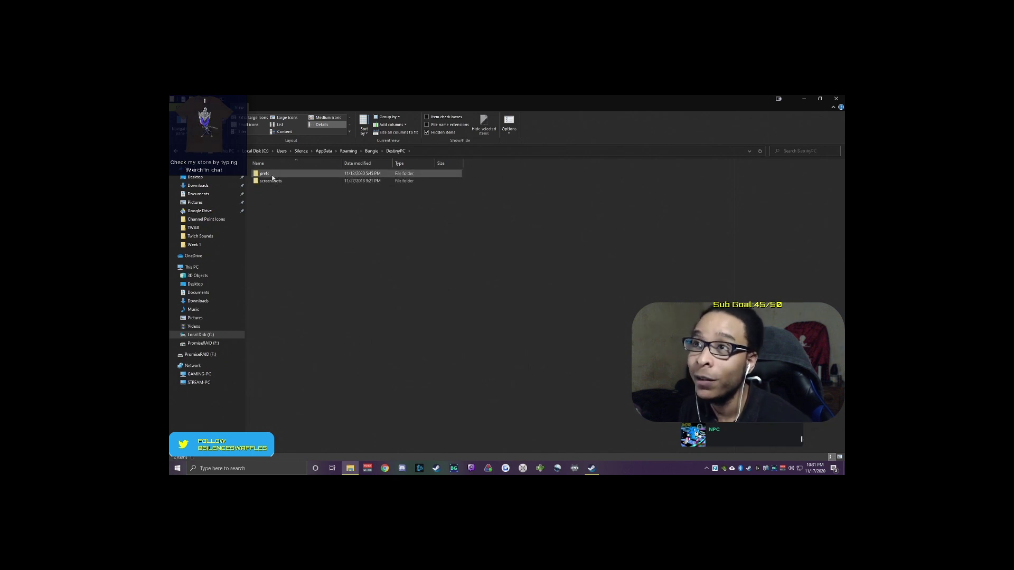
double_click(272, 175)
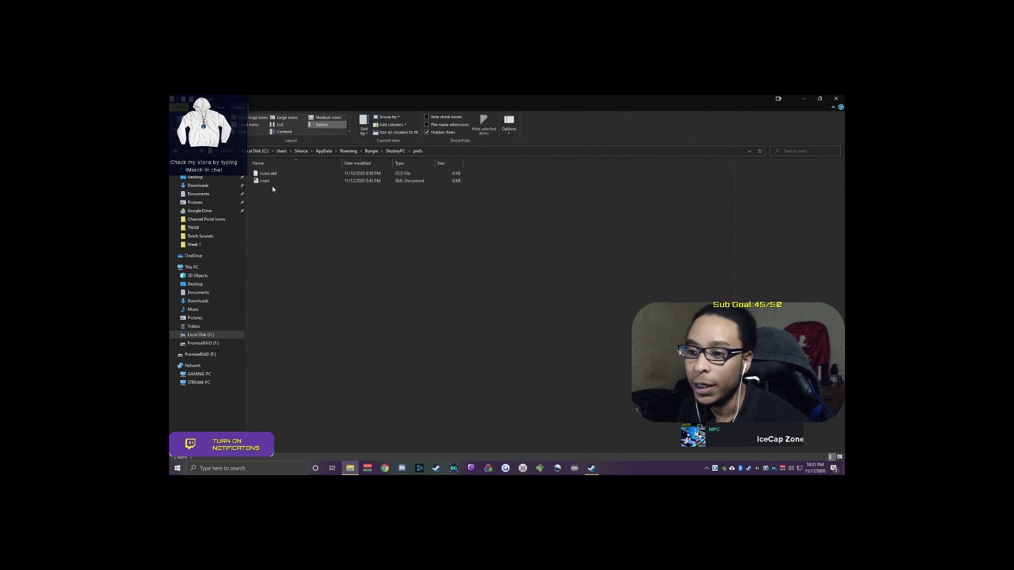
Step: Open cvars in Notepad via Open with, return to prefs, and reopen cvars' context menu
click(267, 183)
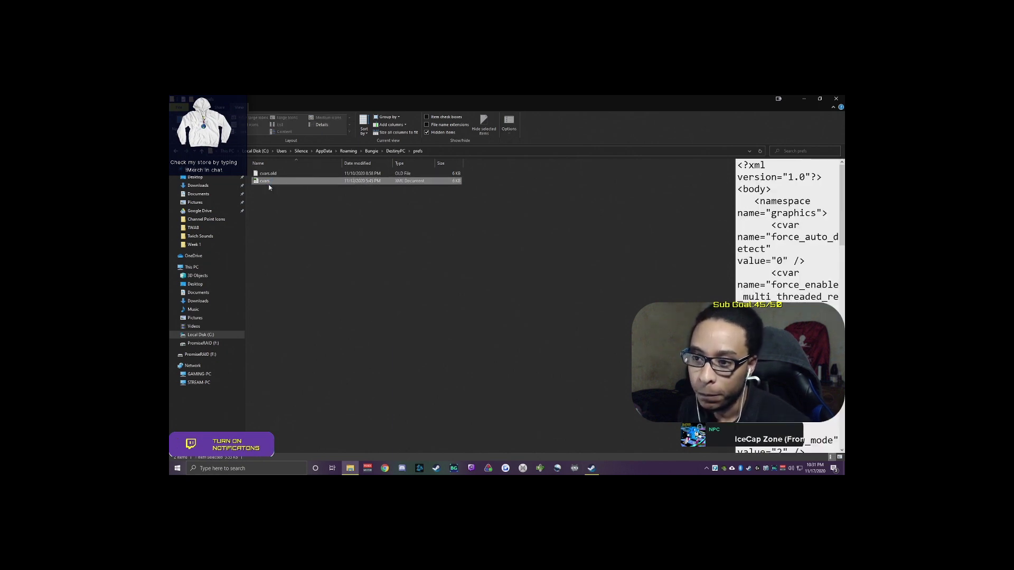
right_click(267, 184)
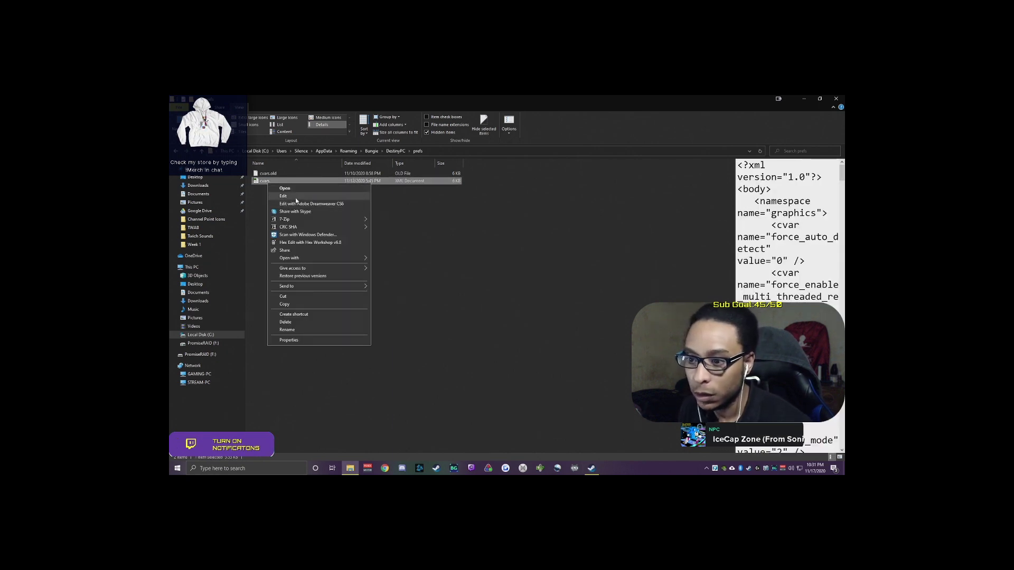
click(296, 197)
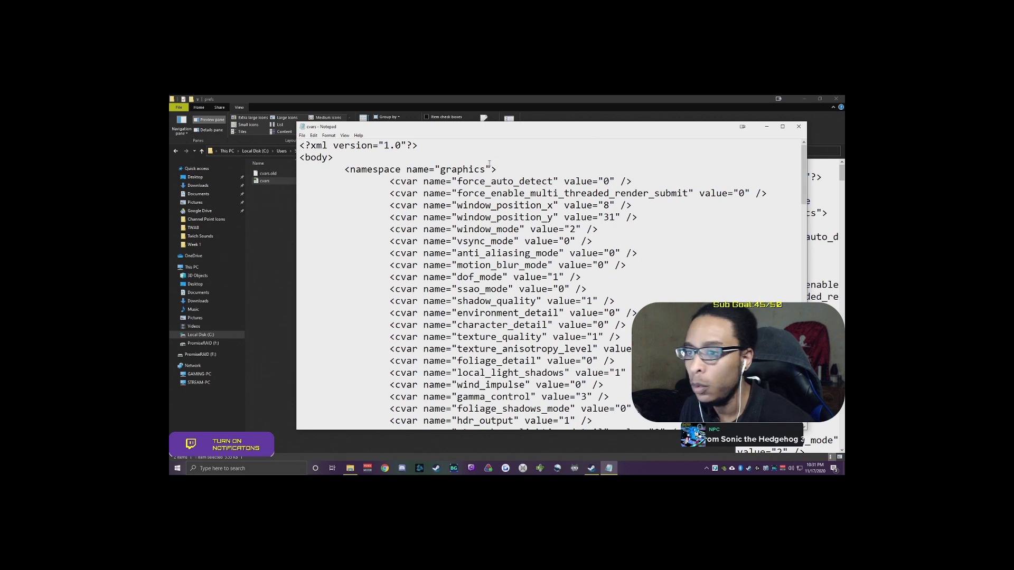
click(283, 223)
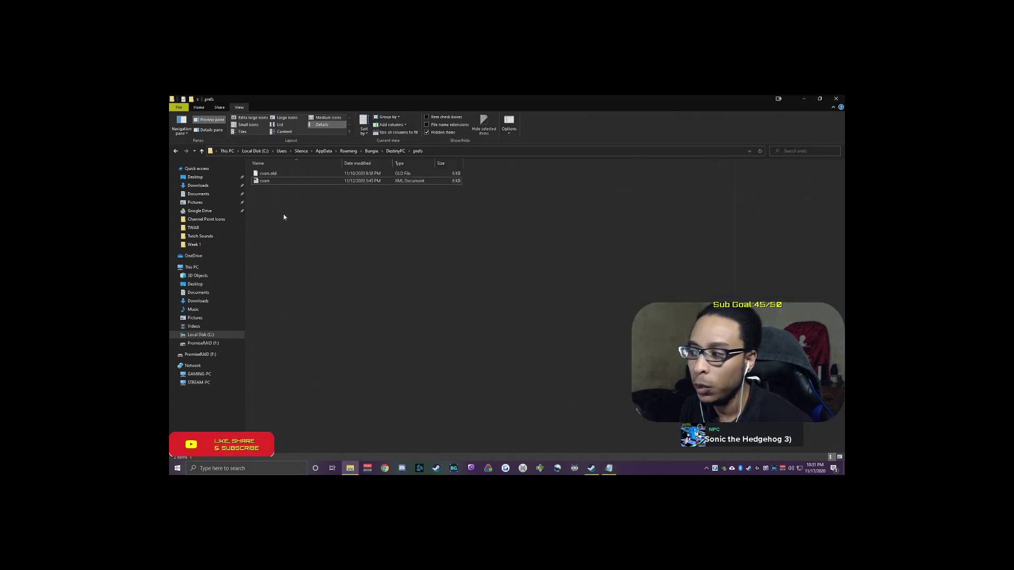
right_click(267, 181)
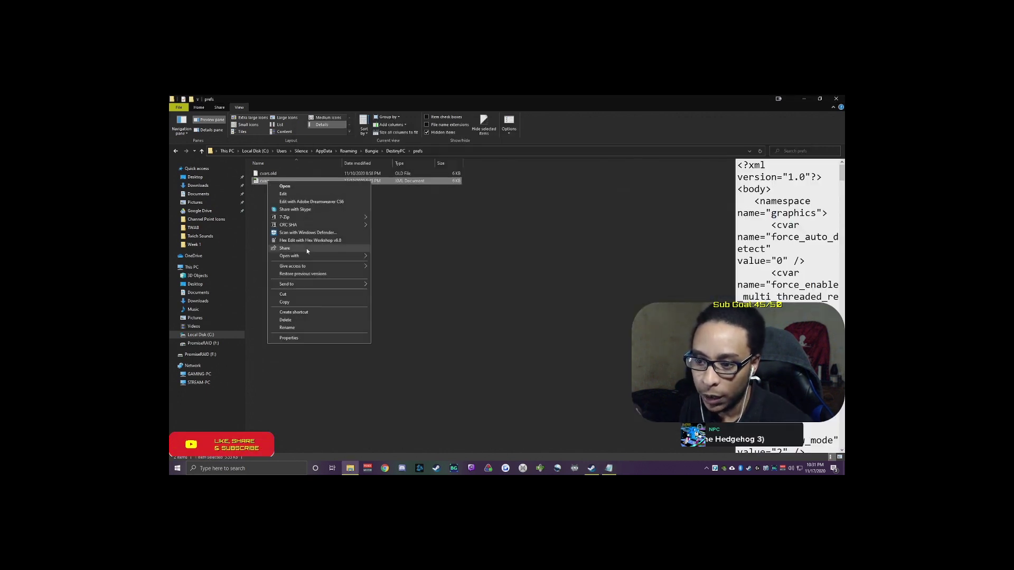
mouse_move(307, 256)
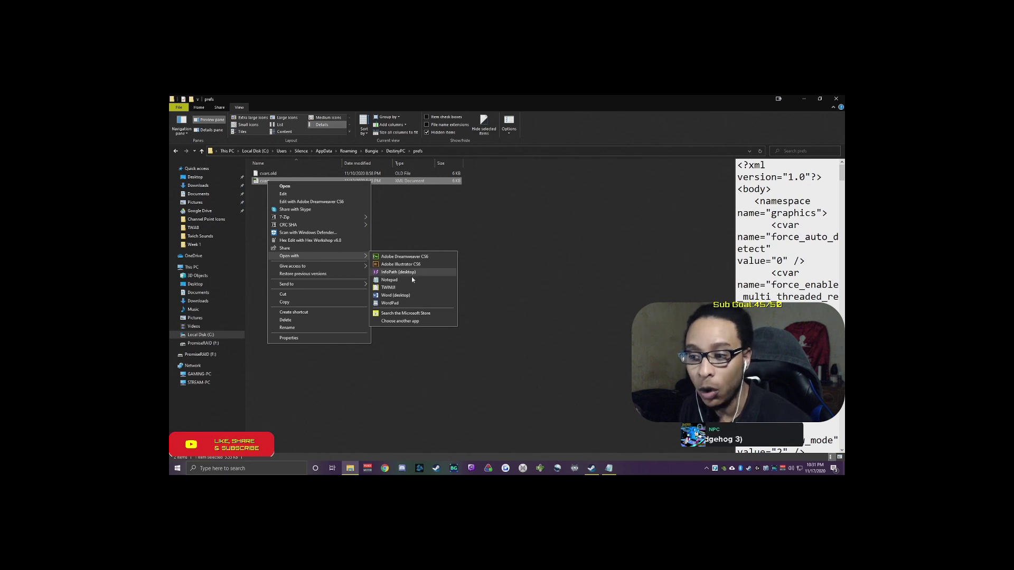
Step: Open cvars in Notepad and search for 'mouse Smoothing', which finds nothing
click(389, 279)
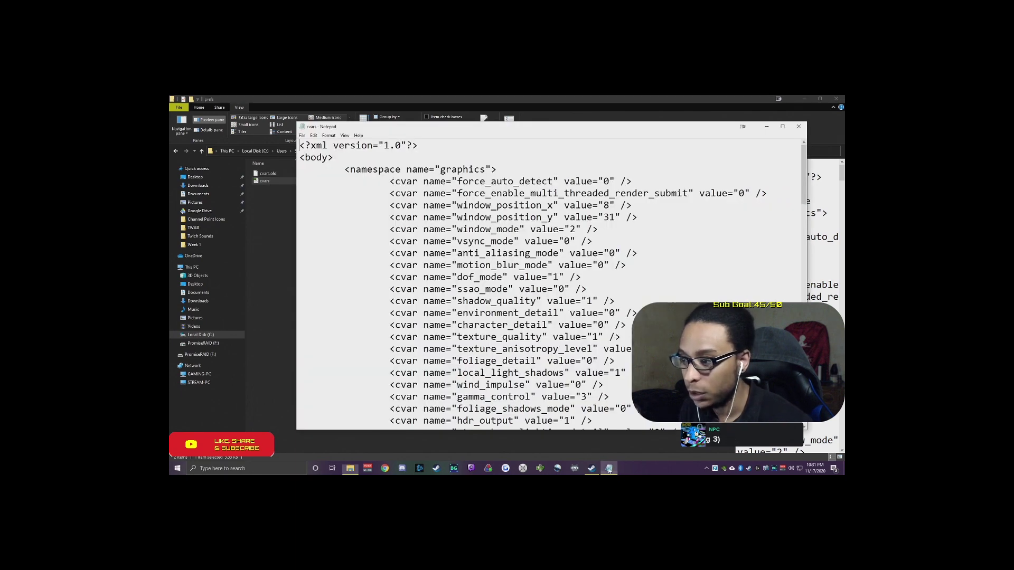
scroll(497, 288, down, 15)
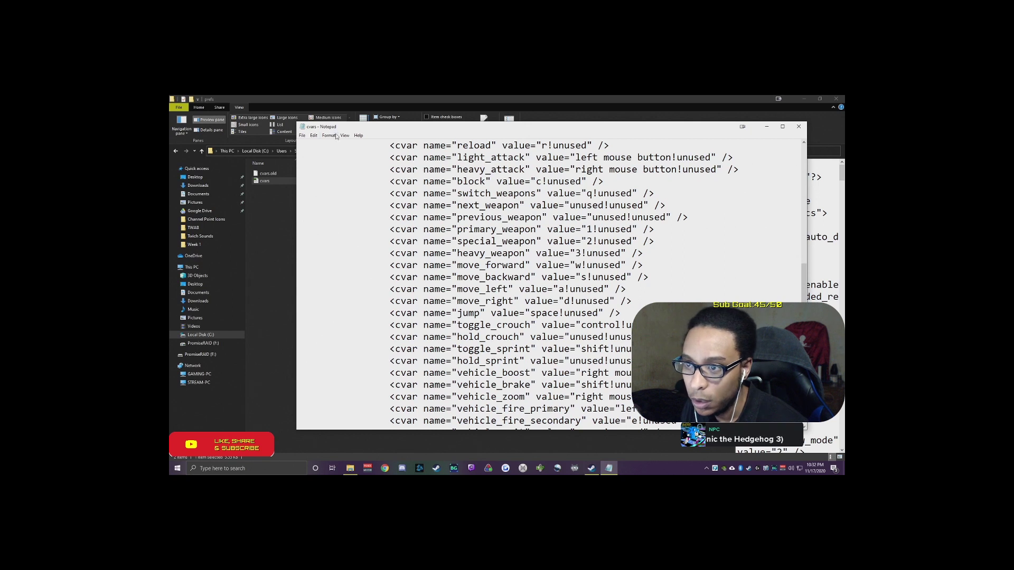
click(313, 137)
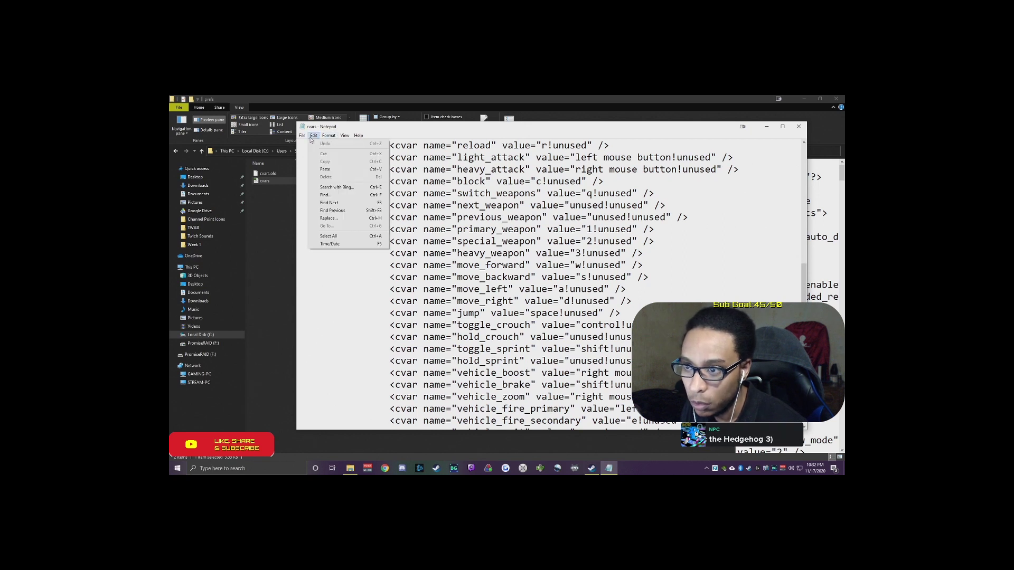
click(326, 195)
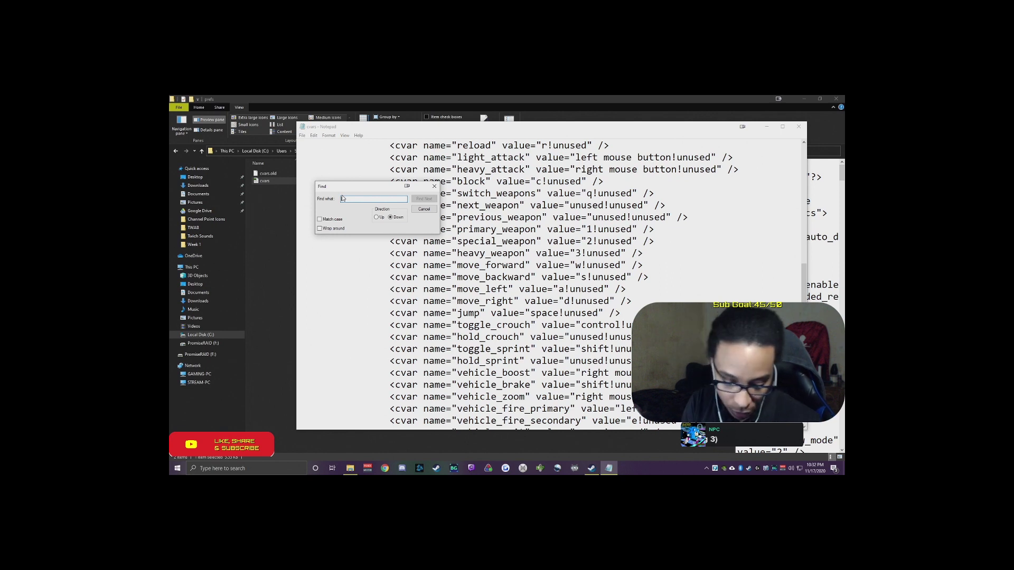
text(mouse S)
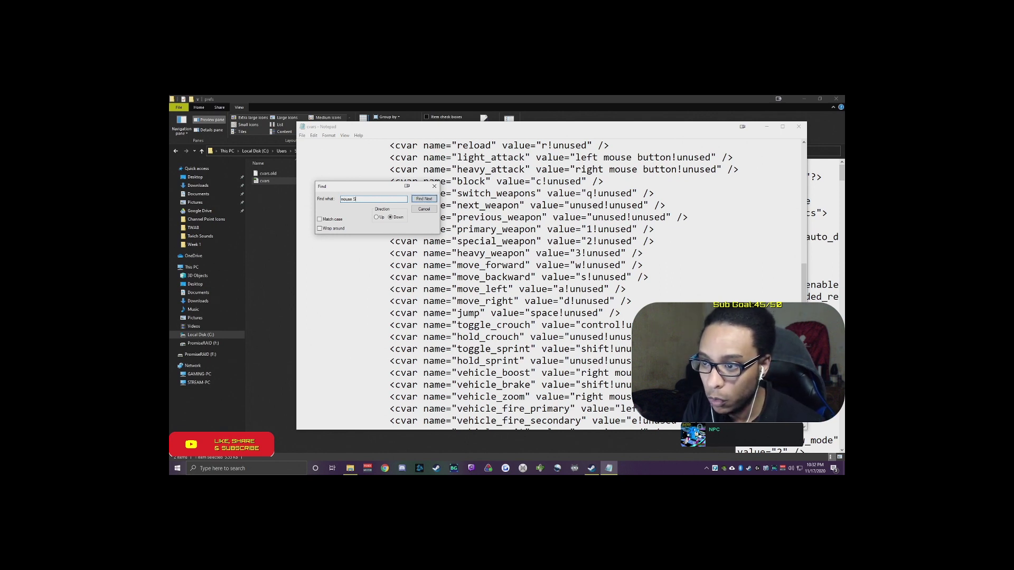
text(moothing)
key(Return)
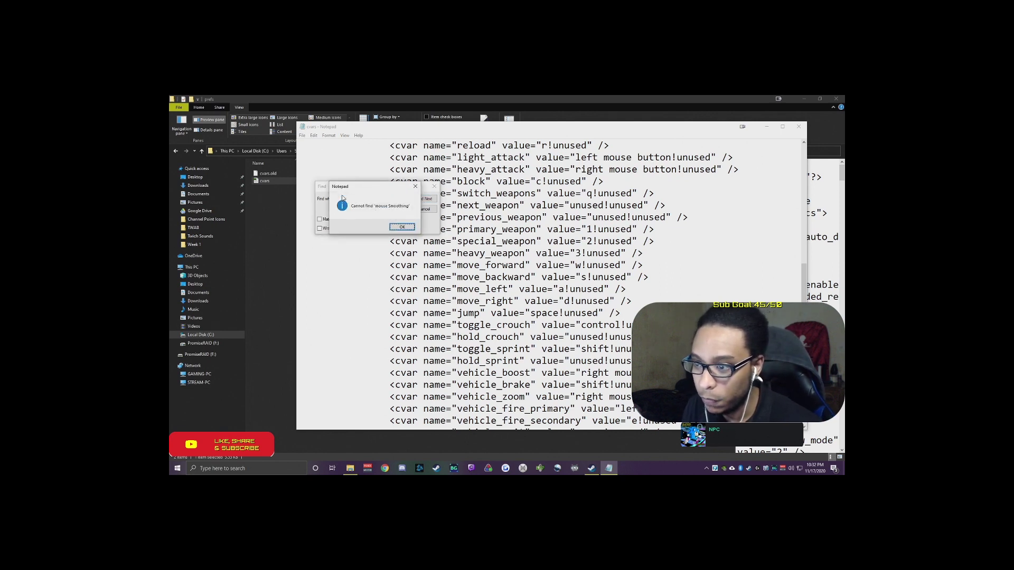
click(403, 228)
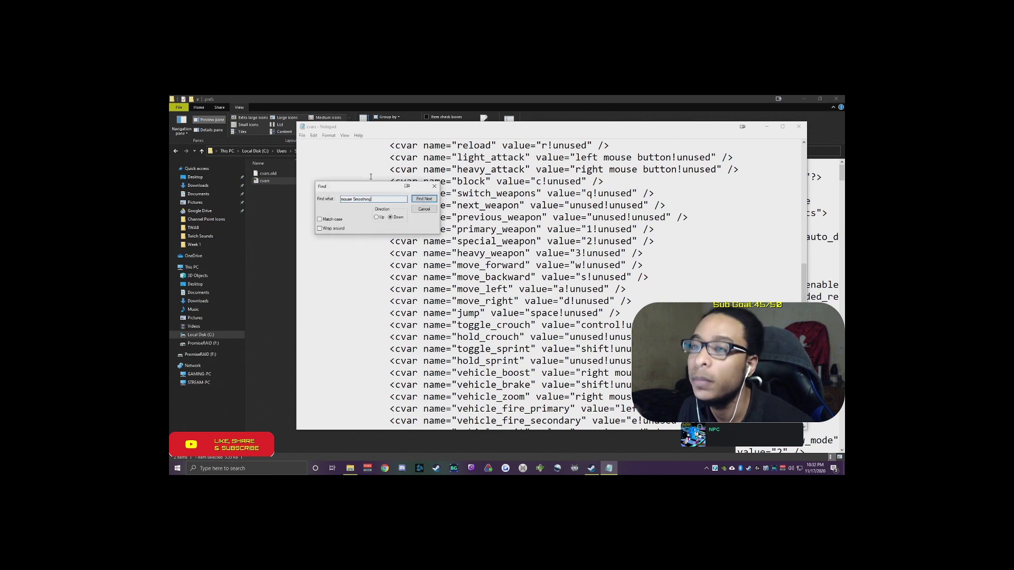
Step: Search for 'mouse' repeatedly until mouse_smoothing_mode, set to 2, is found
key(BackSpace)
key(BackSpace)
key(BackSpace)
key(BackSpace)
key(BackSpace)
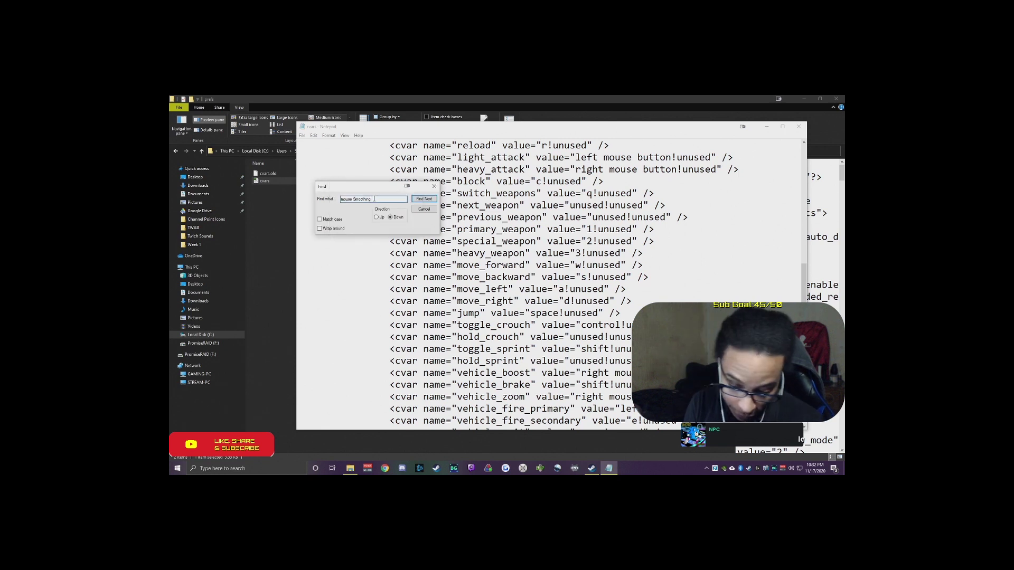
key(Return)
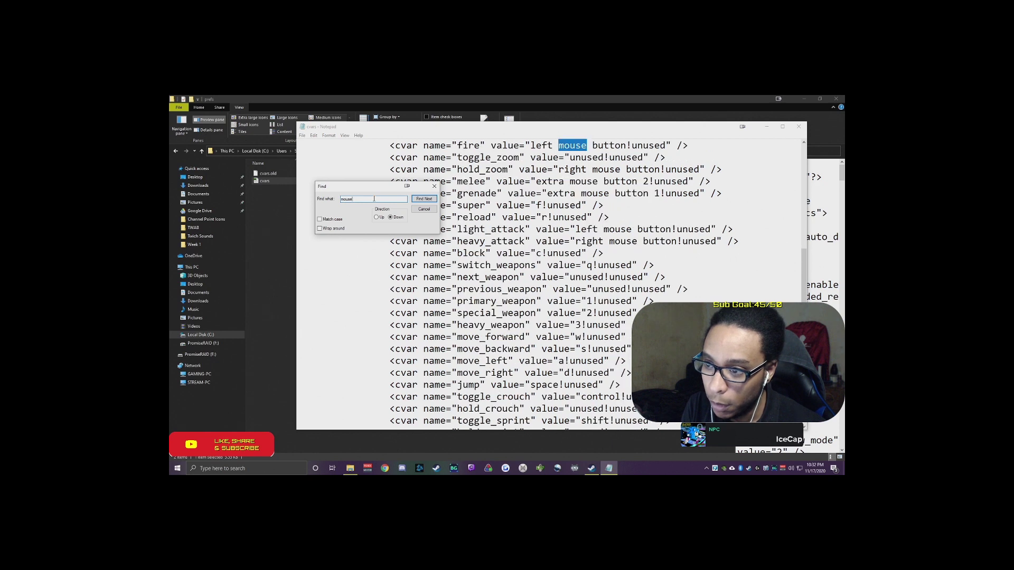
key(Return)
key(Return)
key(Return)
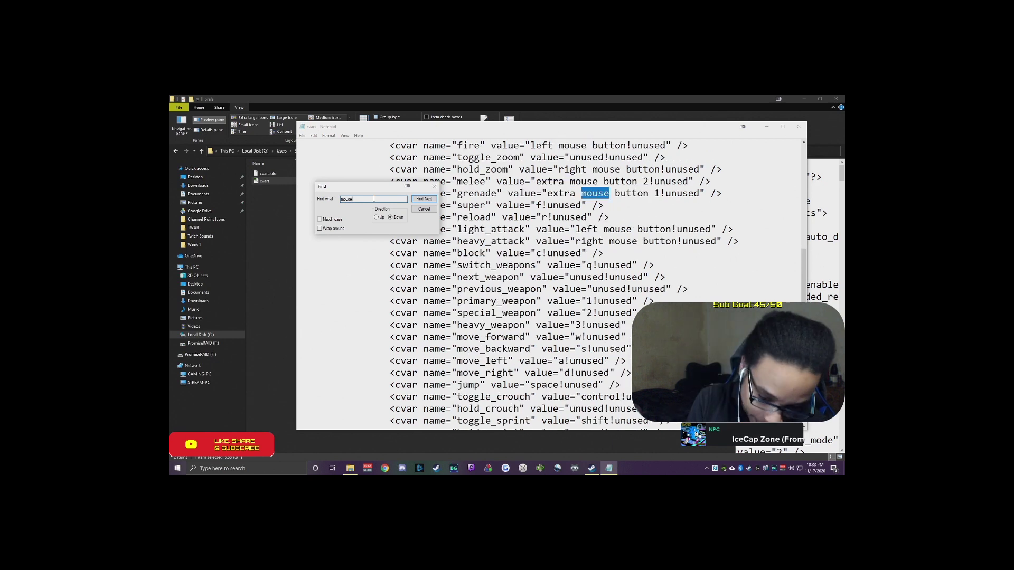
key(Return)
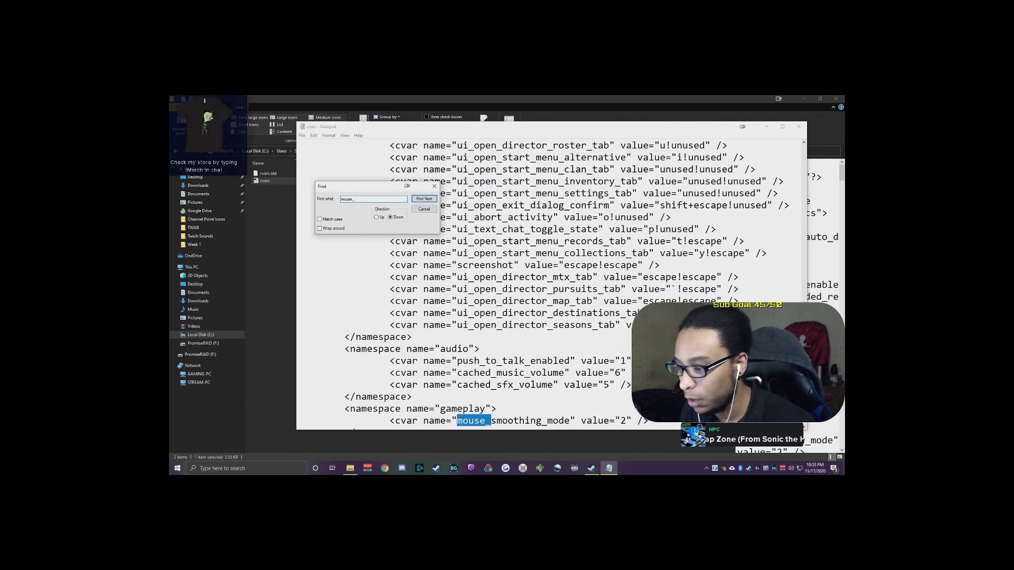
scroll(549, 285, down, 1)
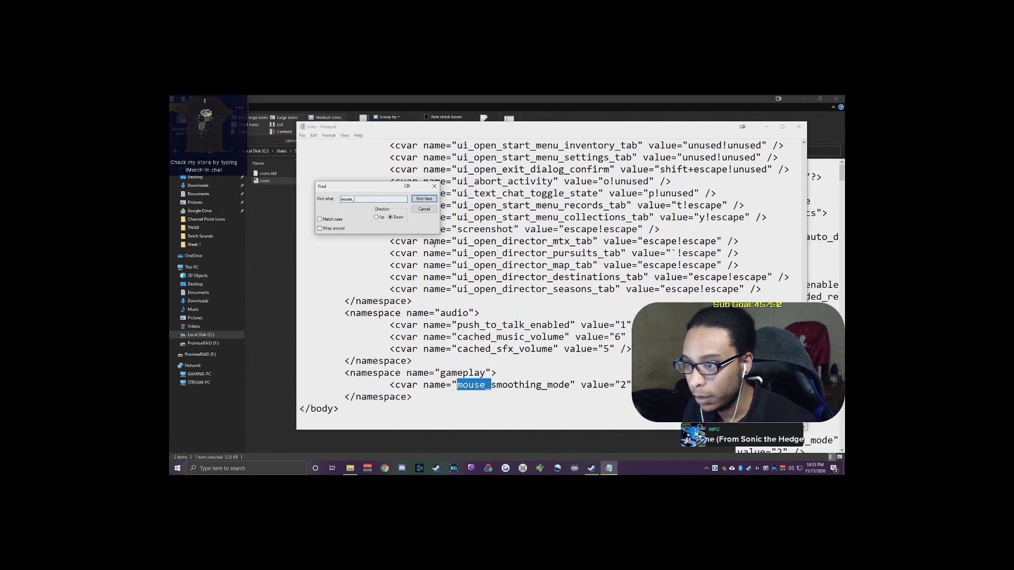
click(424, 210)
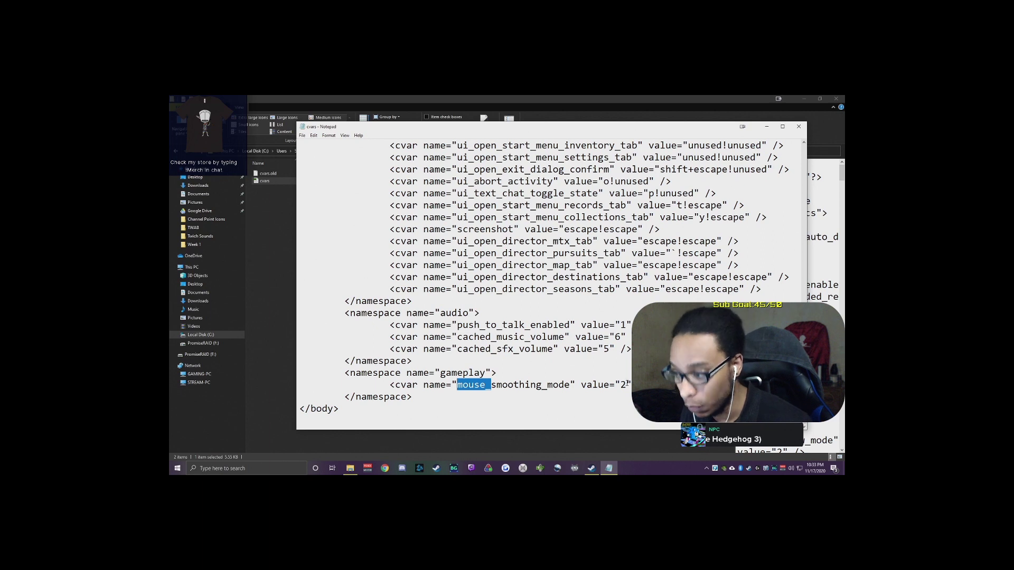
Step: Enter 0 as the mouse_smoothing_mode value in place of 2
click(628, 385)
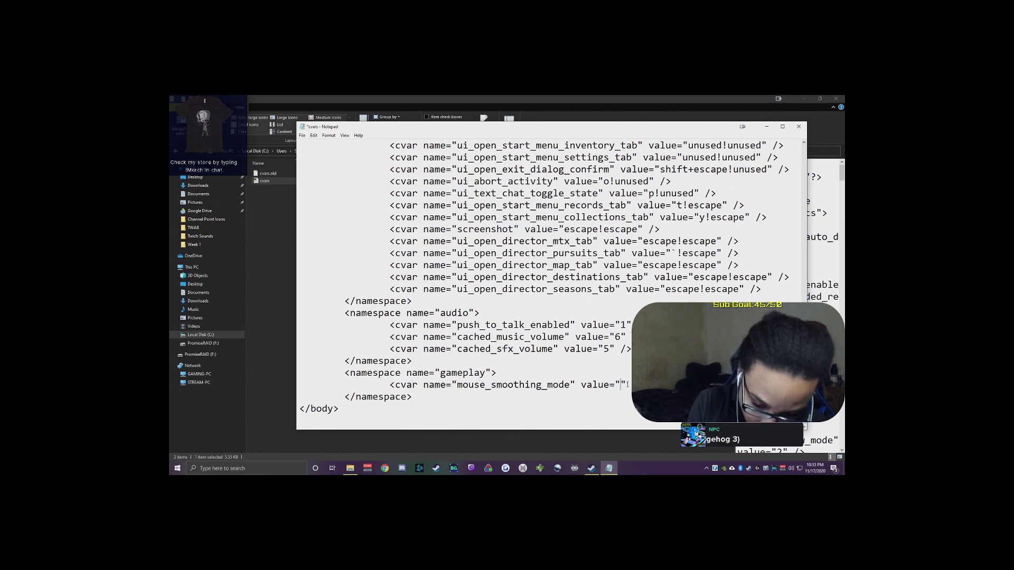
text(0)
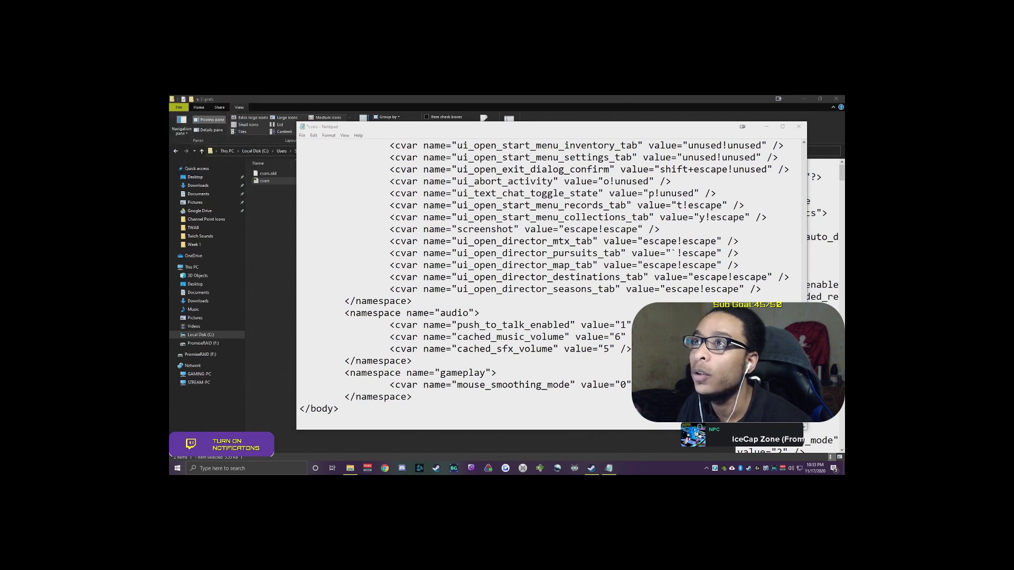
click(541, 124)
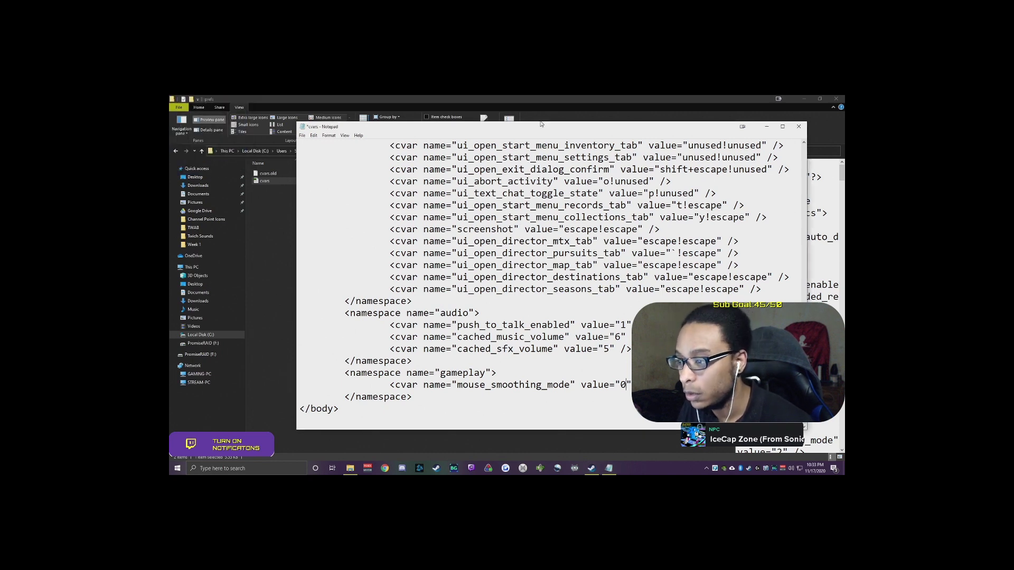
click(314, 136)
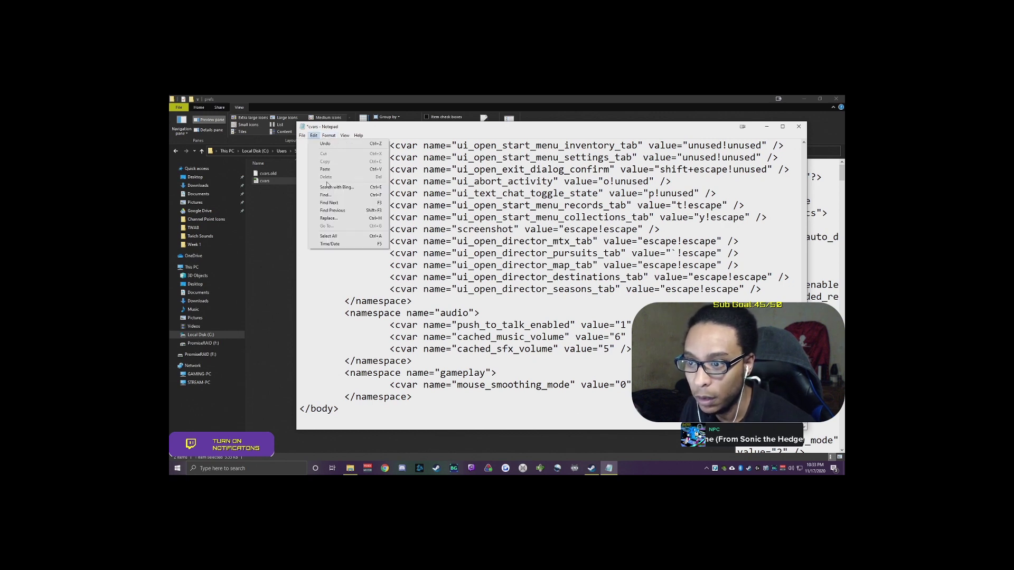
click(326, 195)
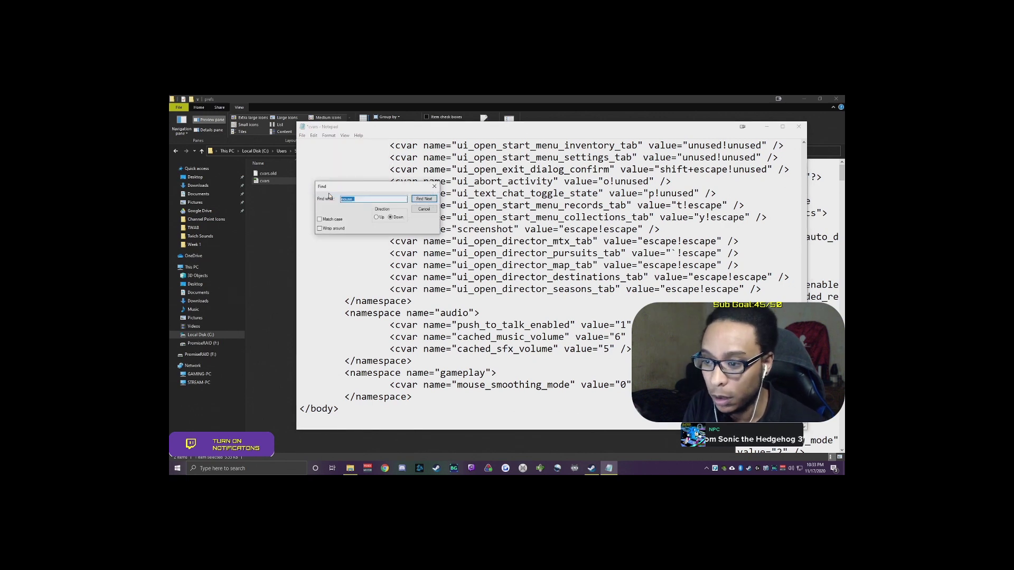
text(low)
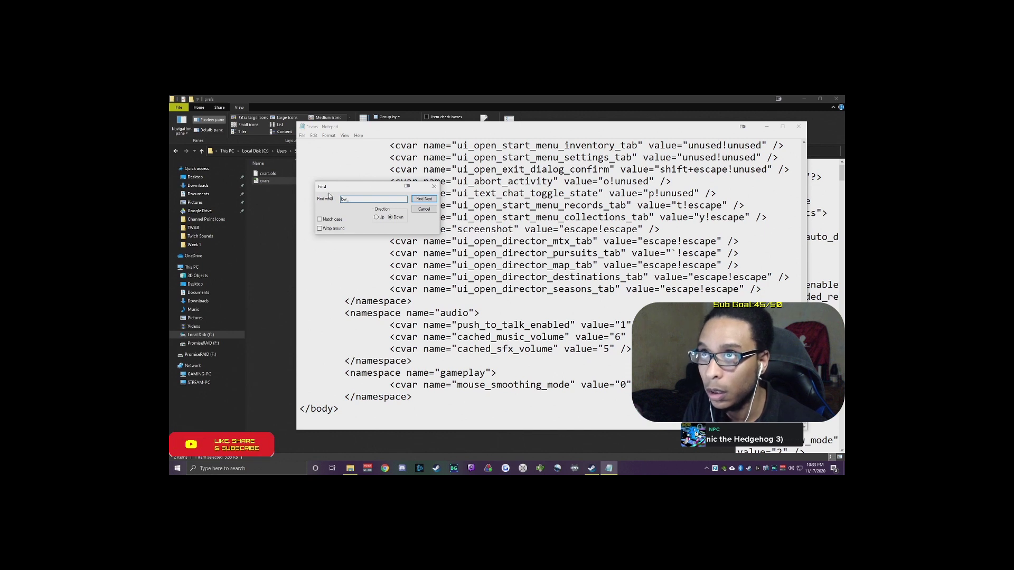
text(_latency)
key(Return)
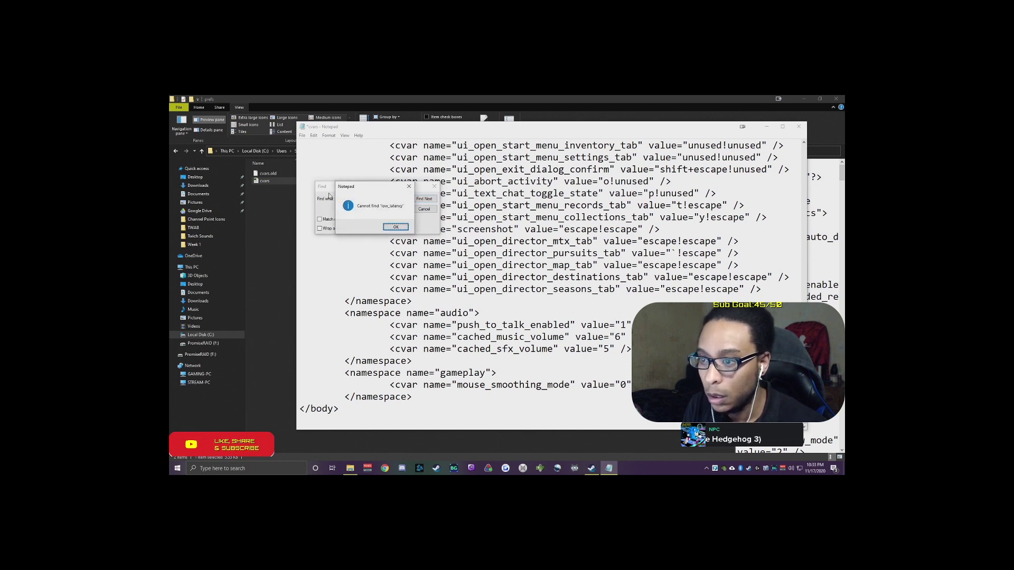
click(403, 229)
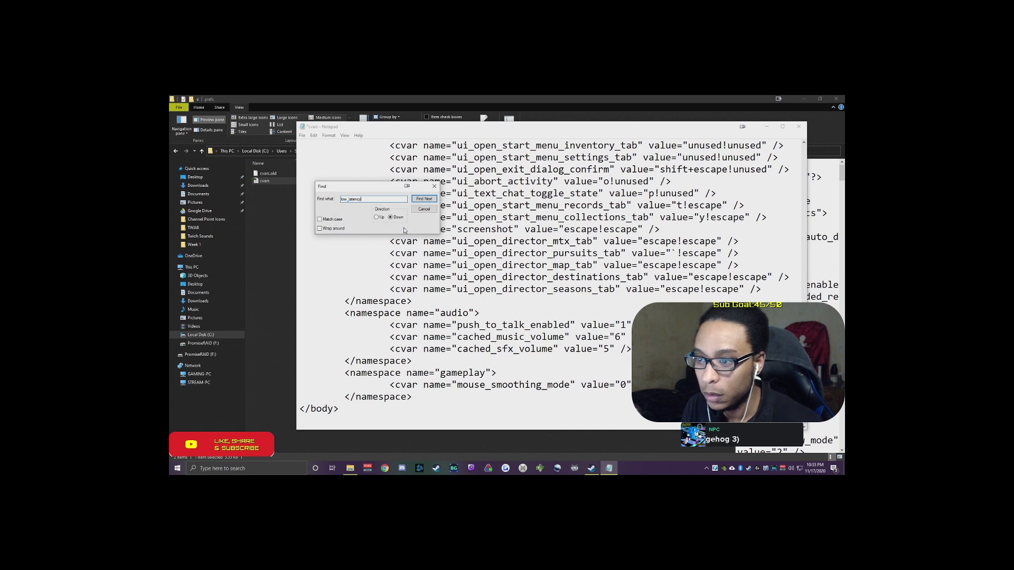
key(BackSpace)
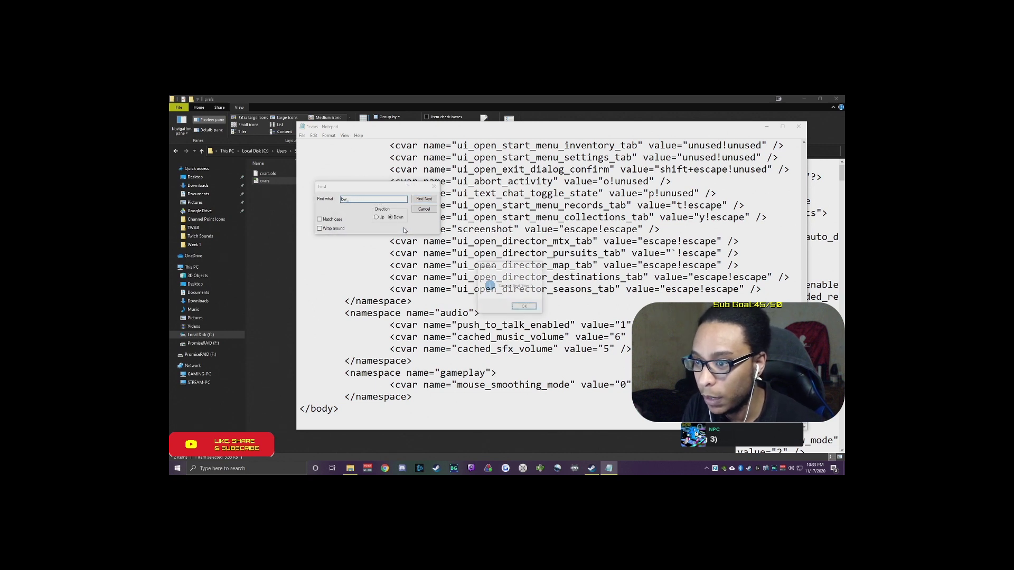
key(Return)
click(404, 230)
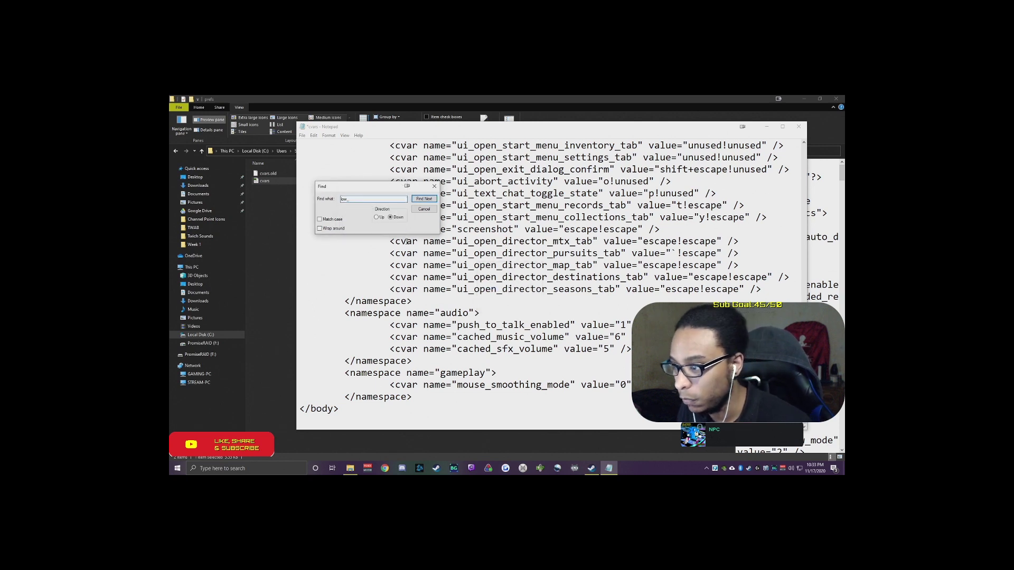
click(424, 209)
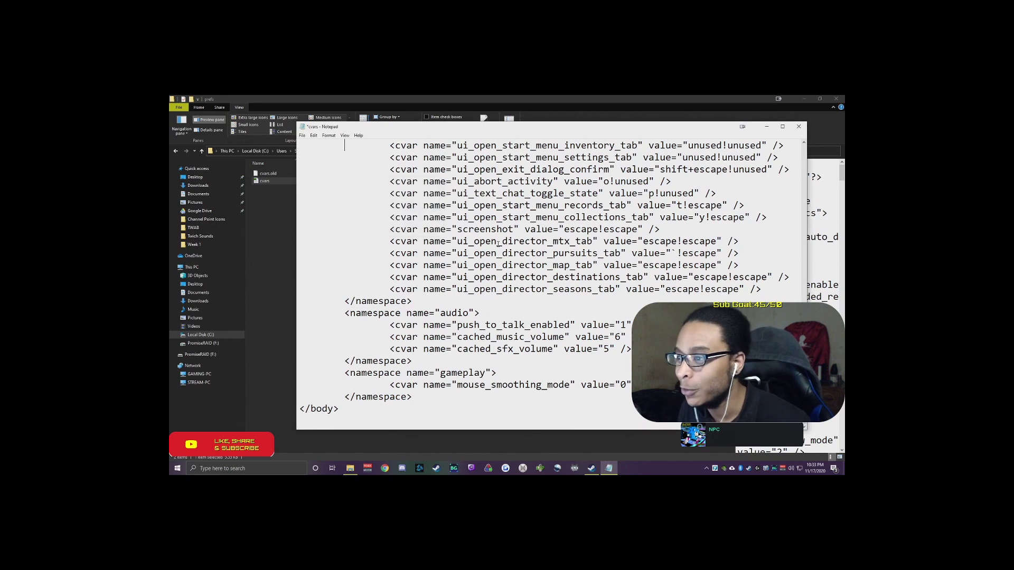
scroll(522, 252, up, 4)
Step: Scroll up to low_latency_mode in the graphics settings and delete its value of 1
scroll(522, 252, up, 12)
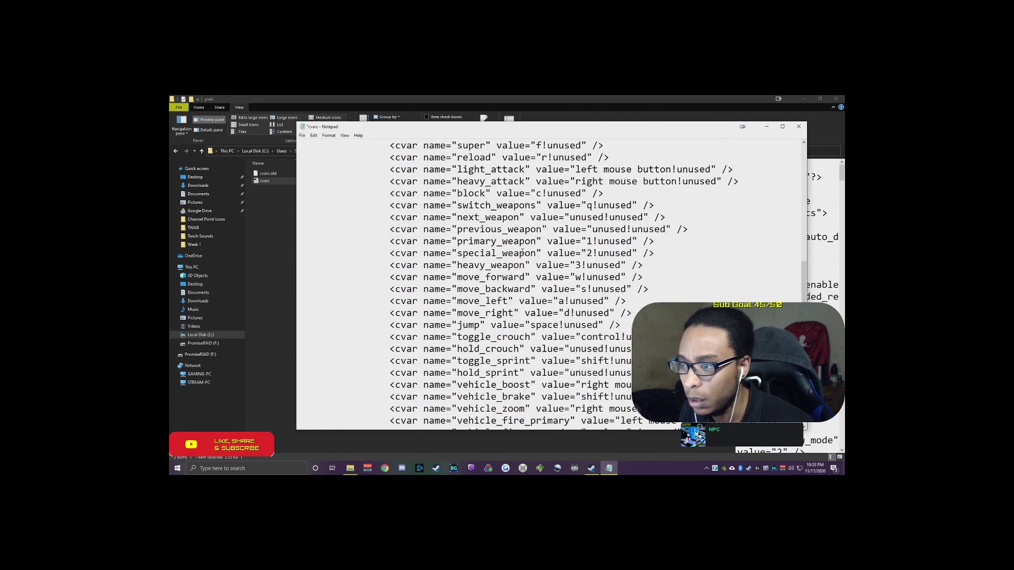
scroll(521, 253, up, 3)
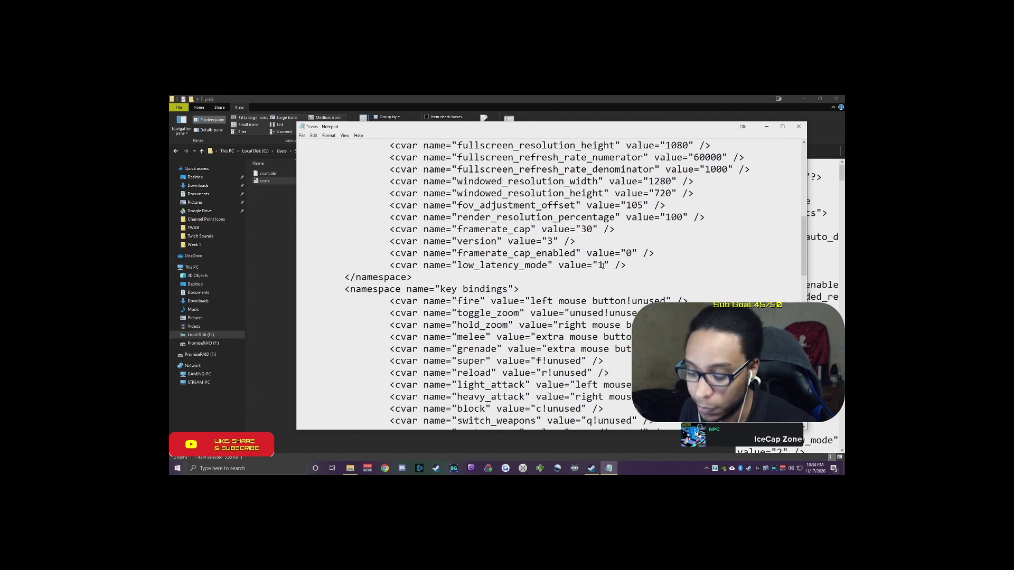
click(602, 265)
key(Delete)
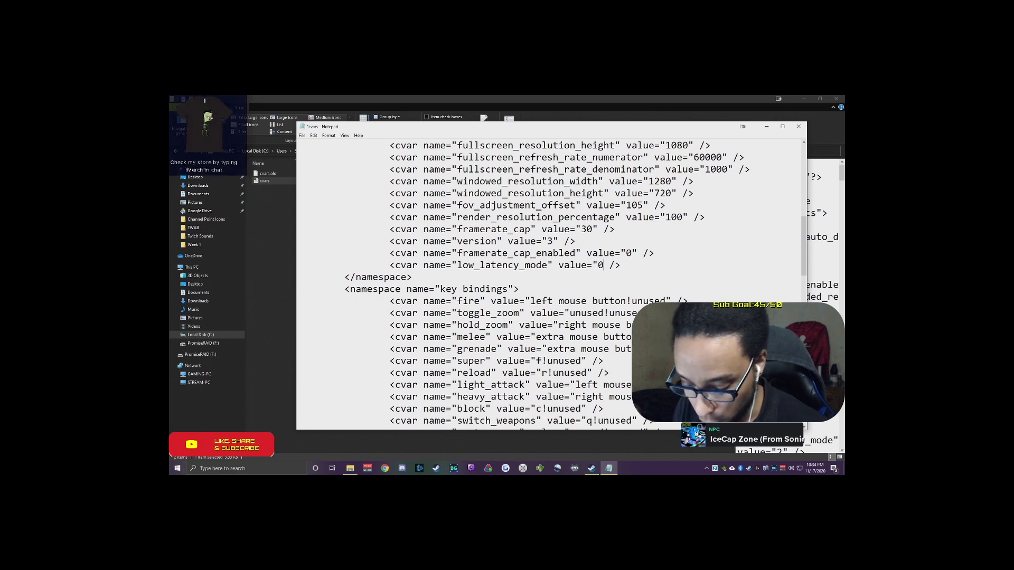
Step: Save the edited cvars file from the File menu and close Notepad
scroll(623, 299, down, 13)
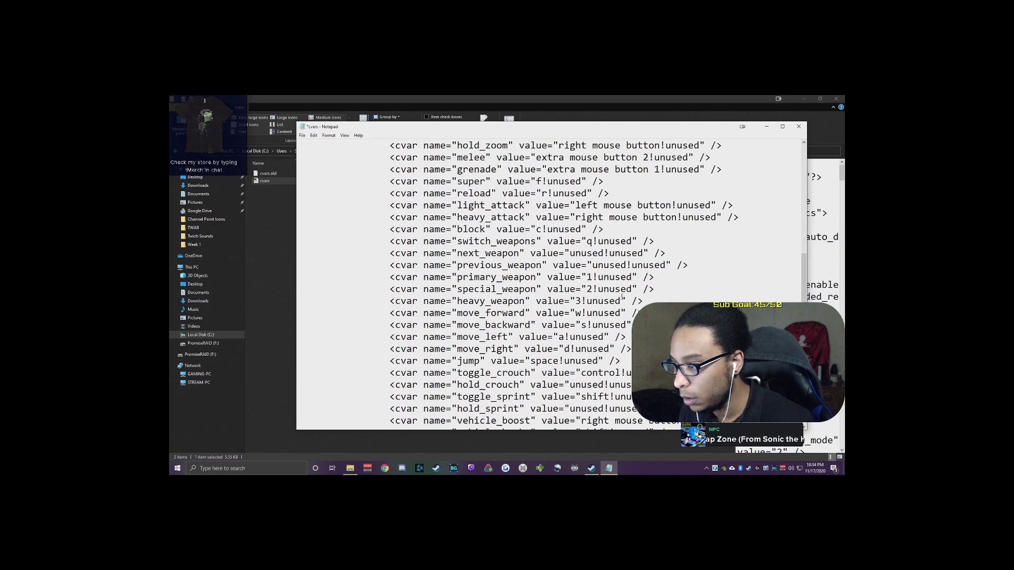
scroll(623, 300, down, 7)
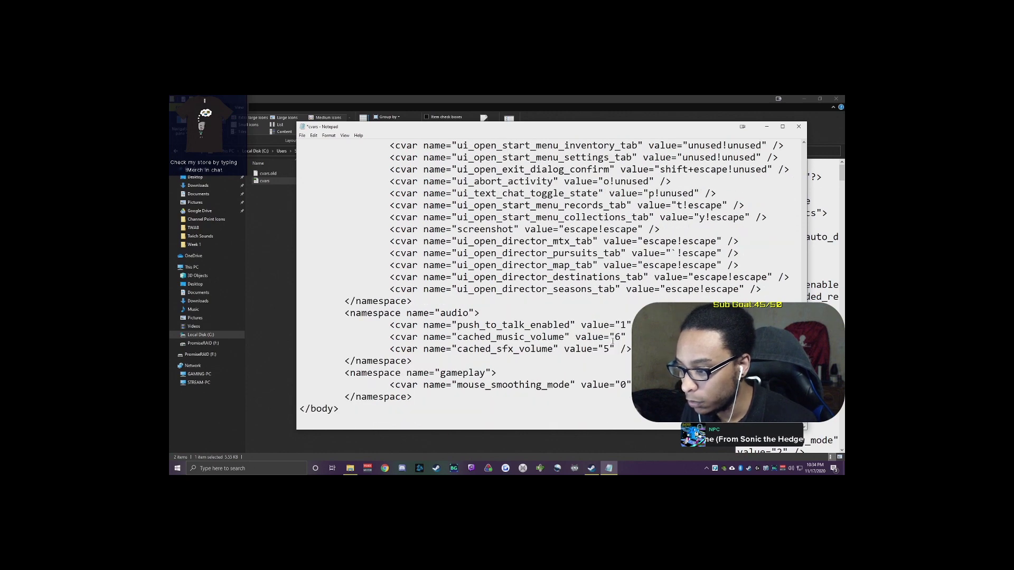
click(302, 136)
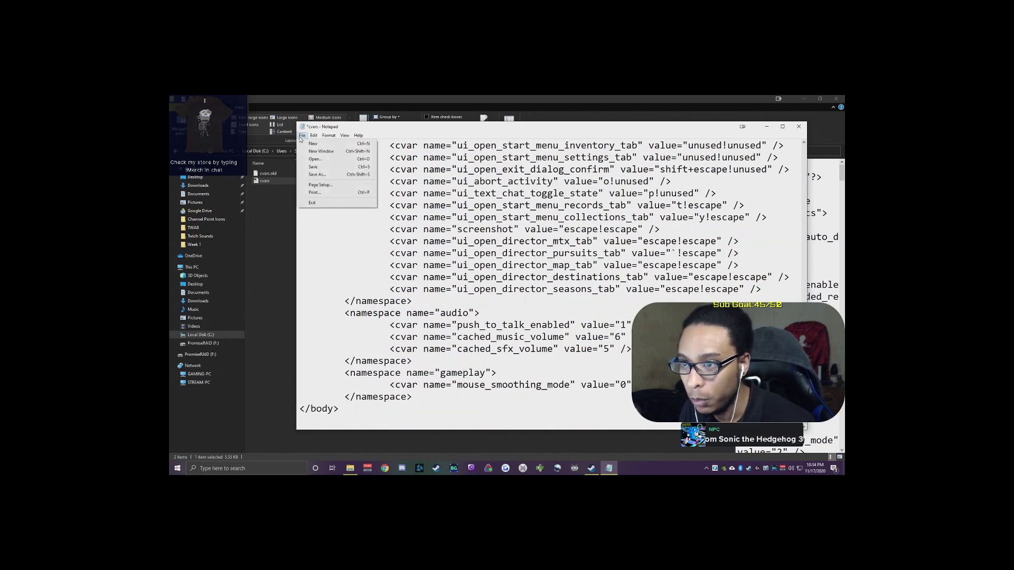
click(315, 167)
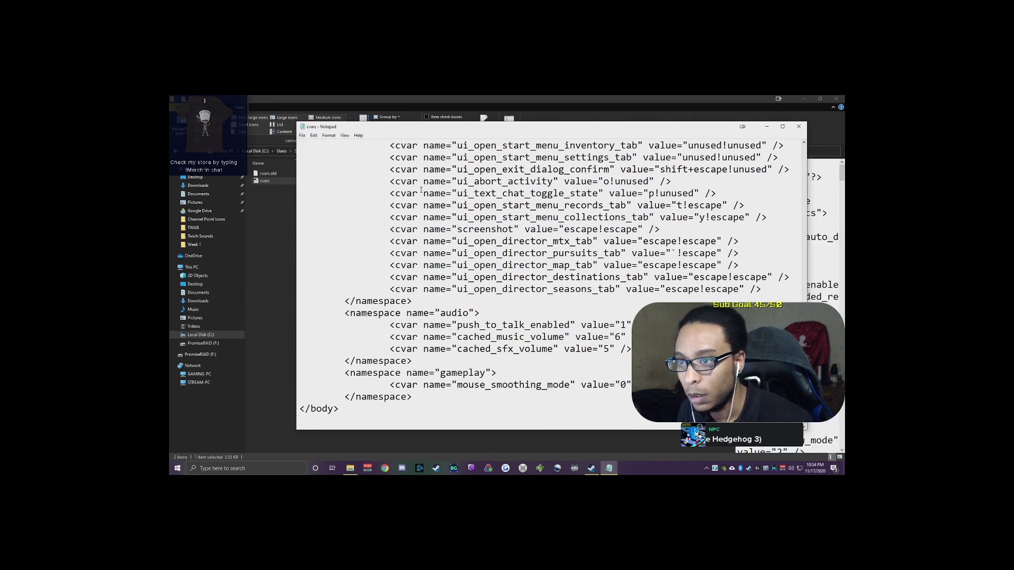
click(799, 127)
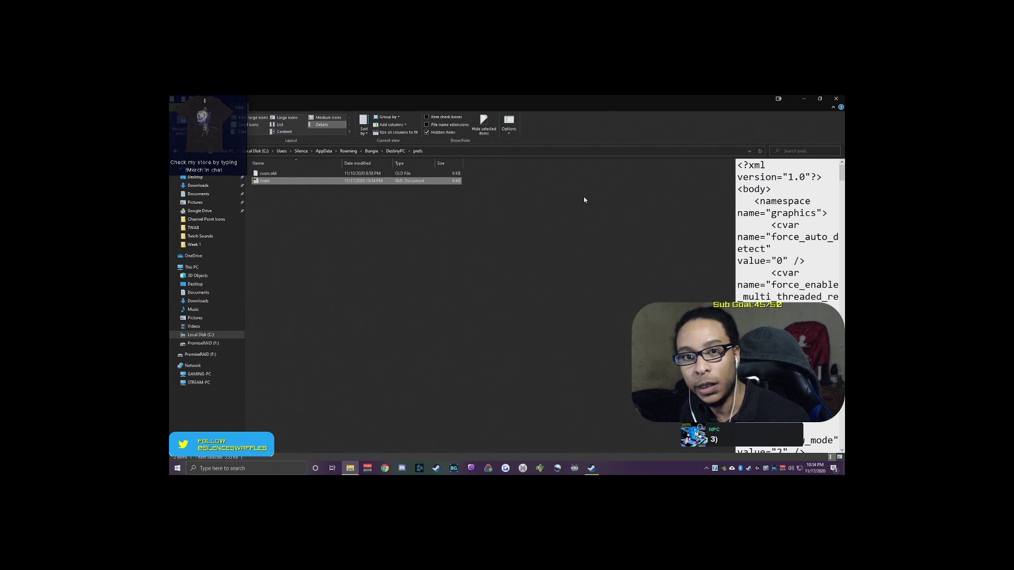